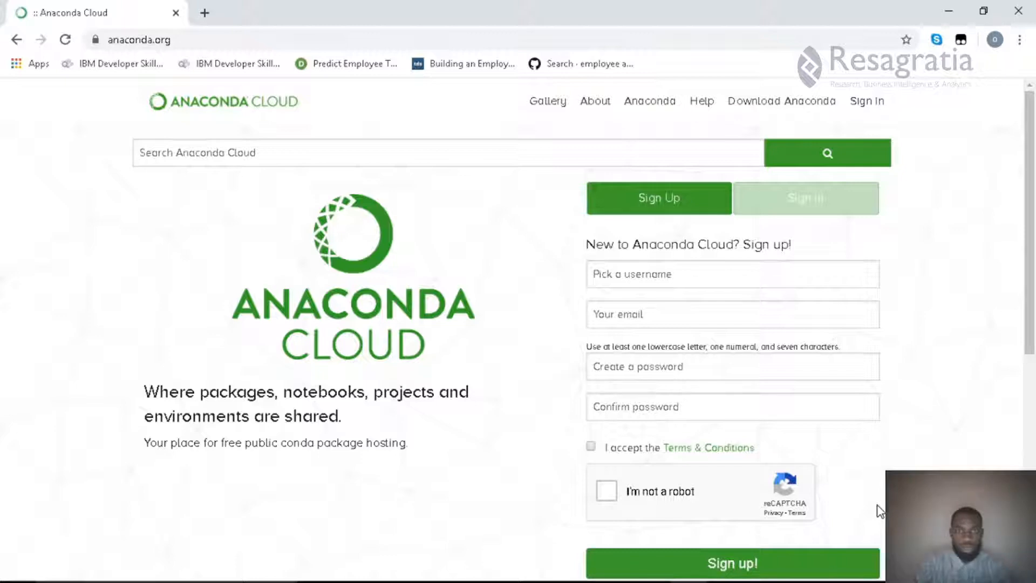
# - Open the Anaconda download page from the Anaconda Cloud site and go to the list of Individual Edition installers
pyautogui.click(135, 40)
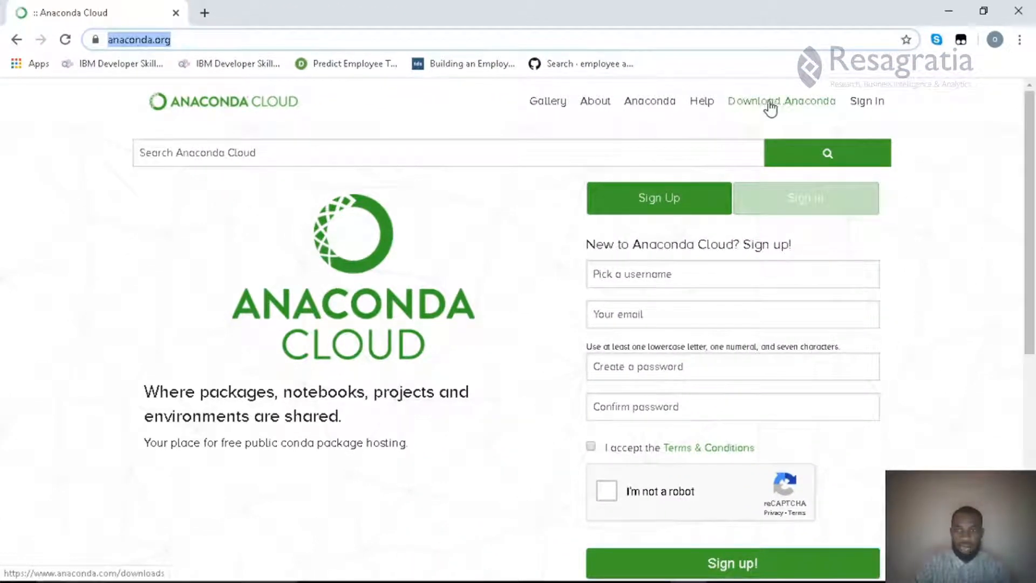
pyautogui.click(770, 105)
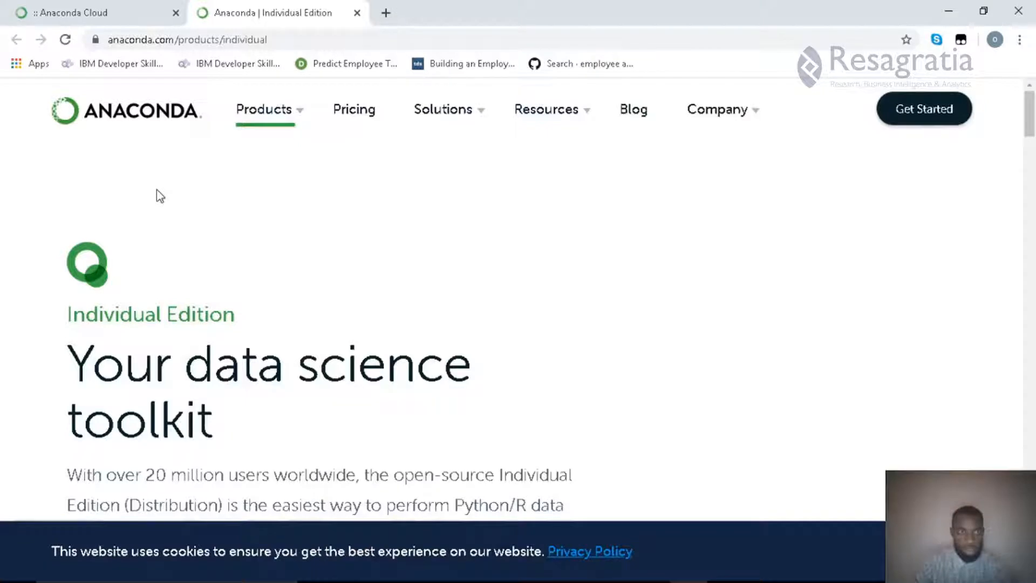
pyautogui.scroll(-4, 156, 189)
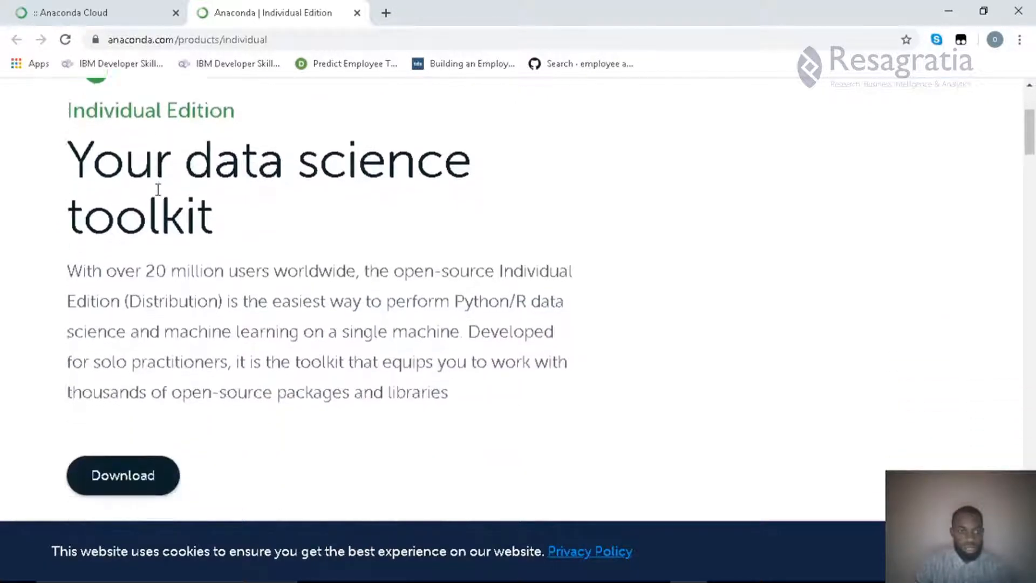
pyautogui.scroll(-3, 158, 190)
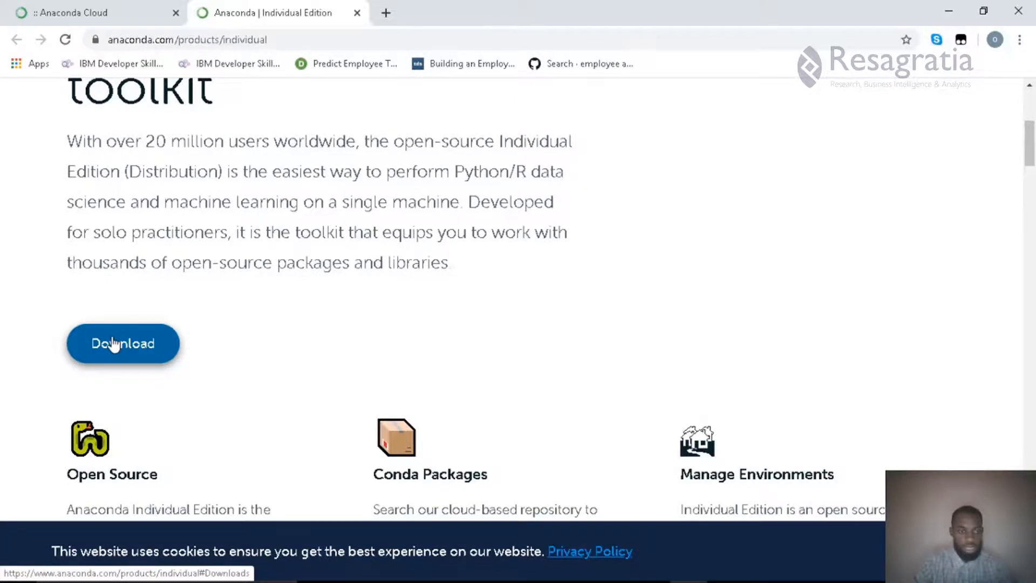
pyautogui.click(113, 340)
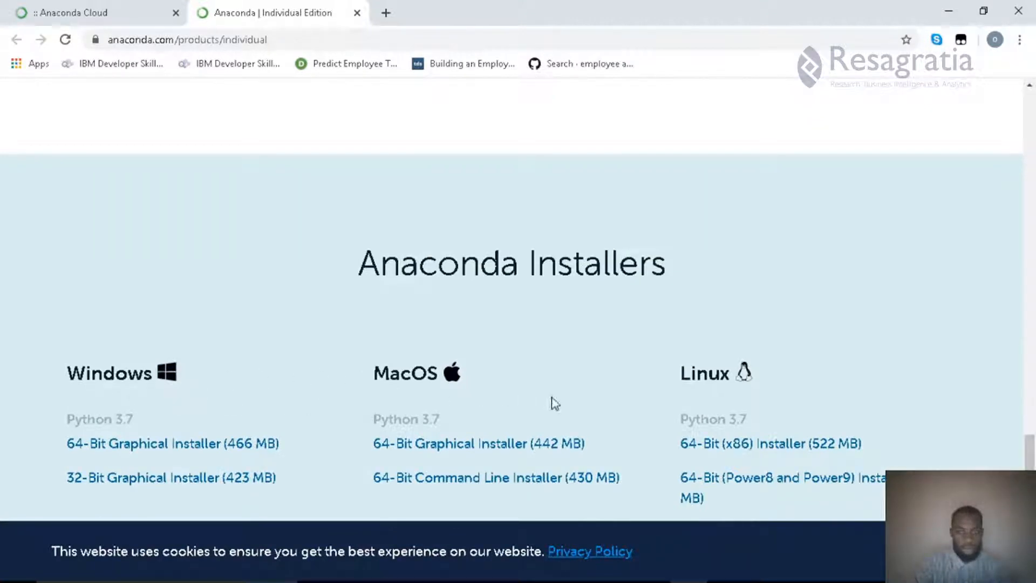
# - Start downloading the Python 3.7 64-Bit Graphical Installer for Windows, and cancel saving the file
pyautogui.click(242, 441)
pyautogui.click(159, 443)
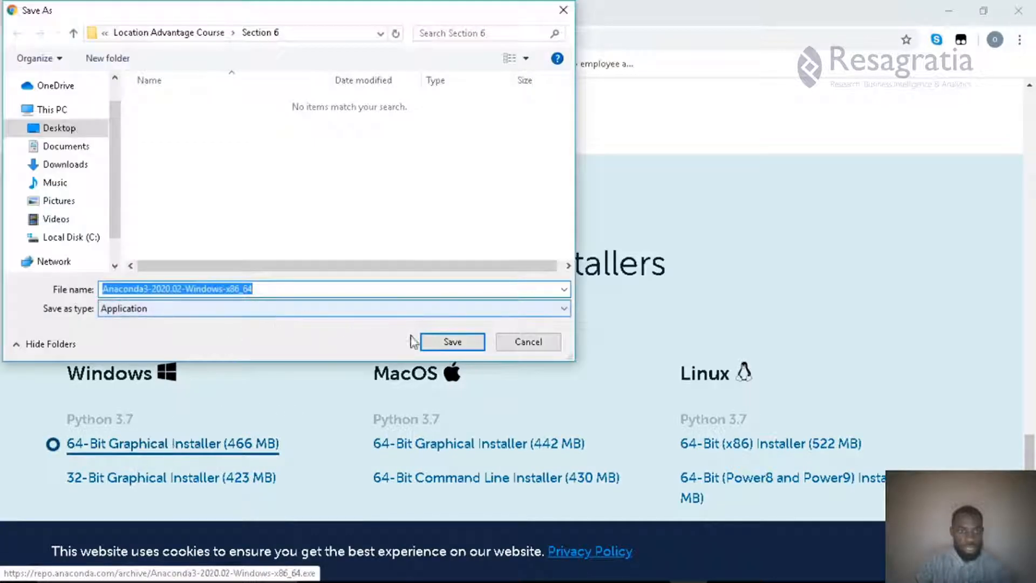
pyautogui.click(451, 343)
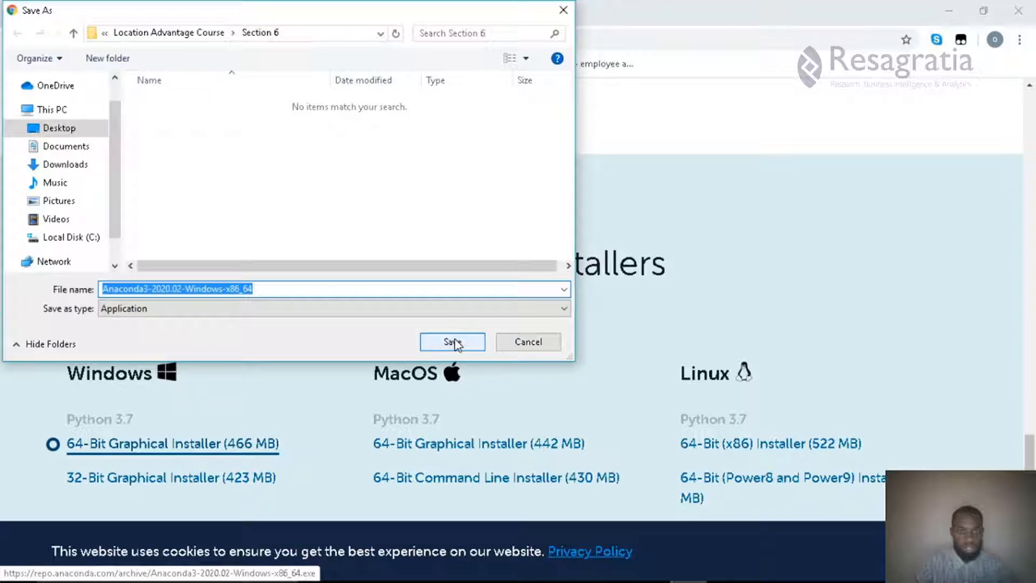
pyautogui.click(545, 343)
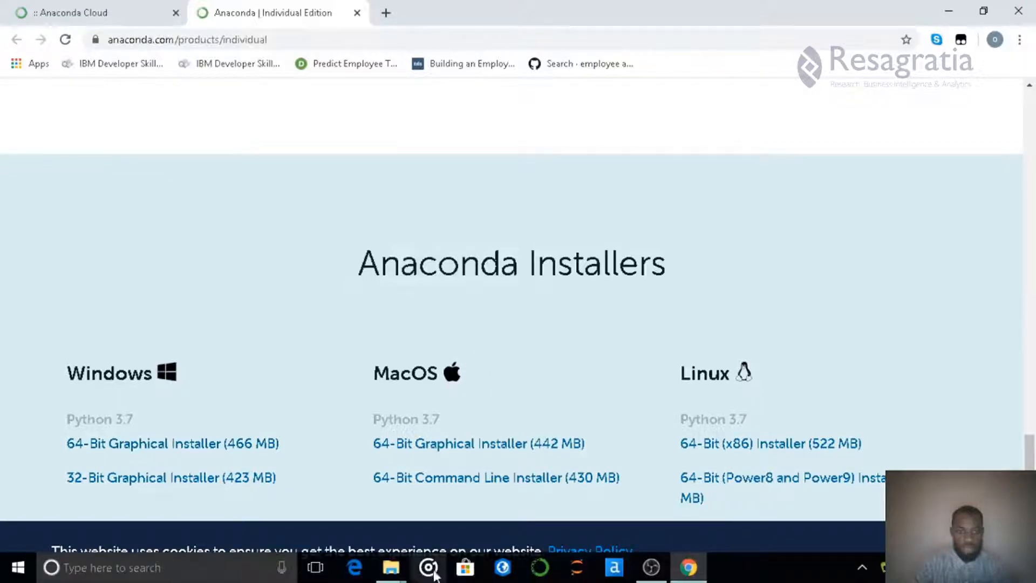
# - Switch to the Downloads folder in File Explorer and run the Anaconda3-2020.02-Windows-x86_64 installer
pyautogui.moveTo(397, 571)
pyautogui.click(248, 513)
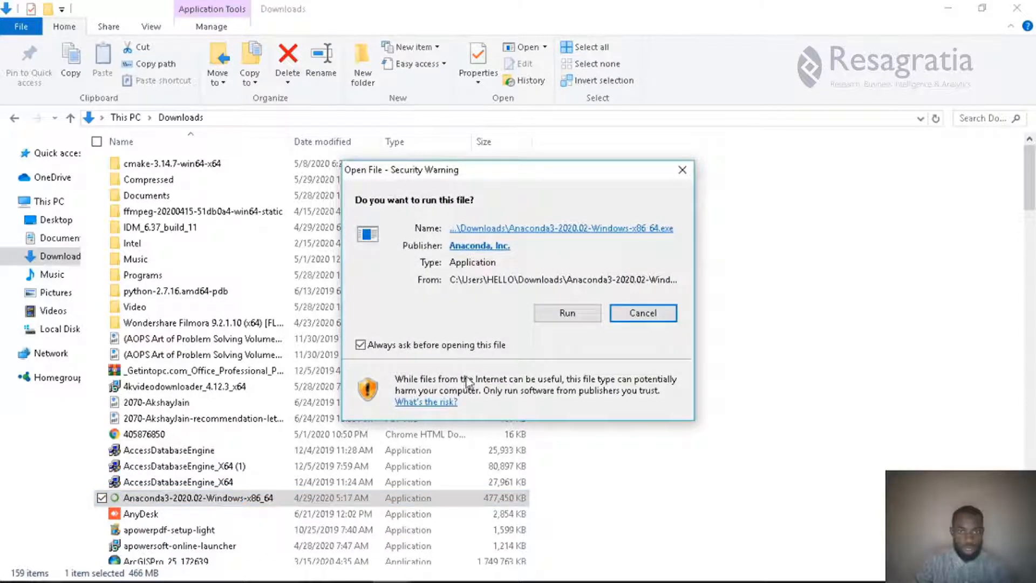
pyautogui.click(566, 315)
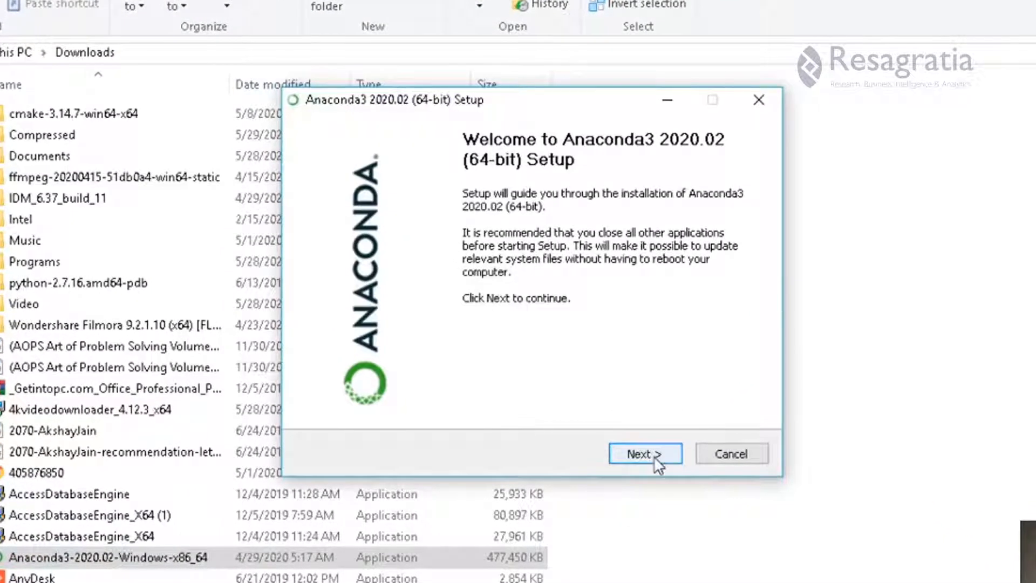
# - Accept the Anaconda3 license agreement and keep the Just Me installation type
pyautogui.click(654, 458)
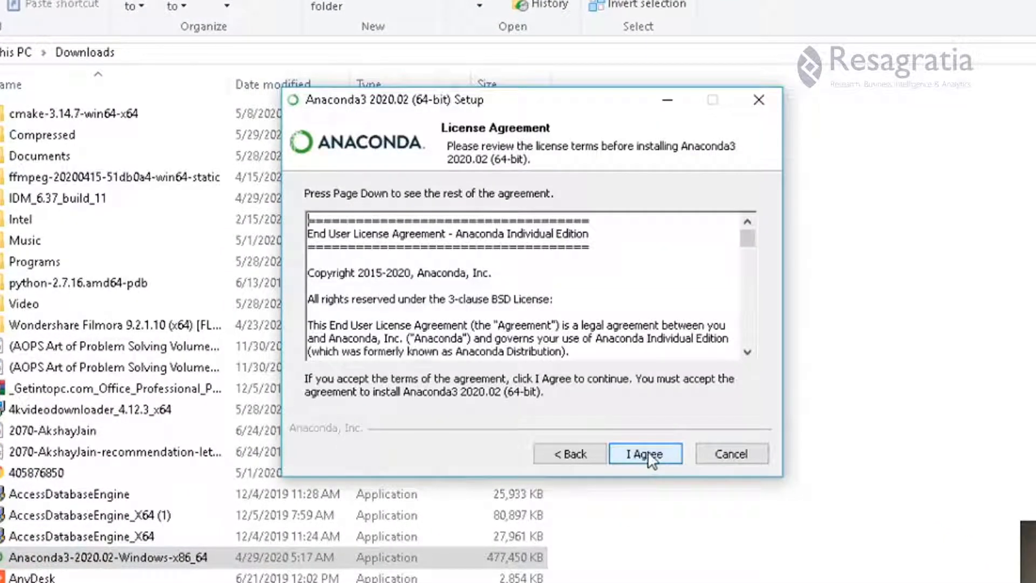
pyautogui.click(648, 451)
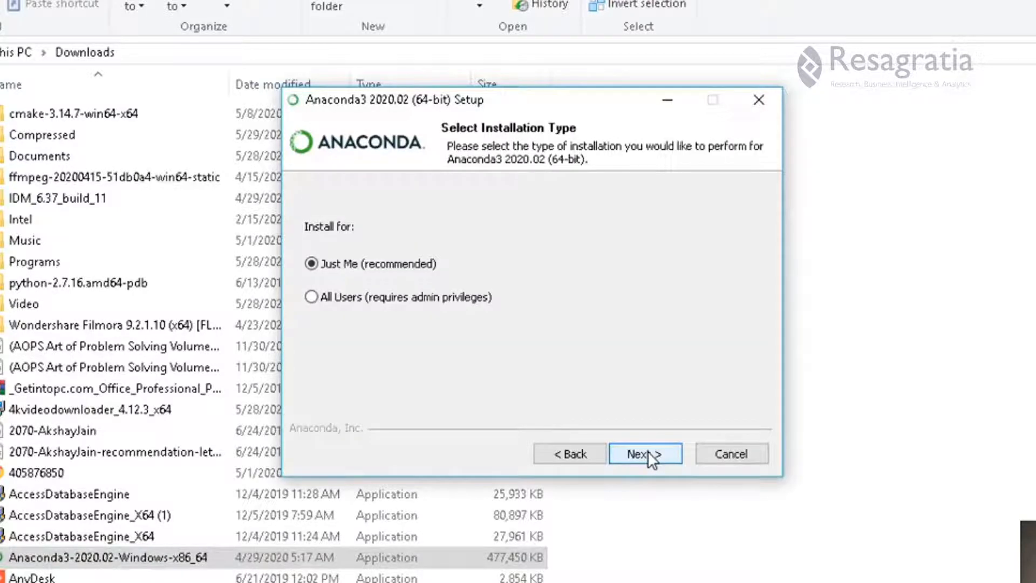
pyautogui.click(647, 451)
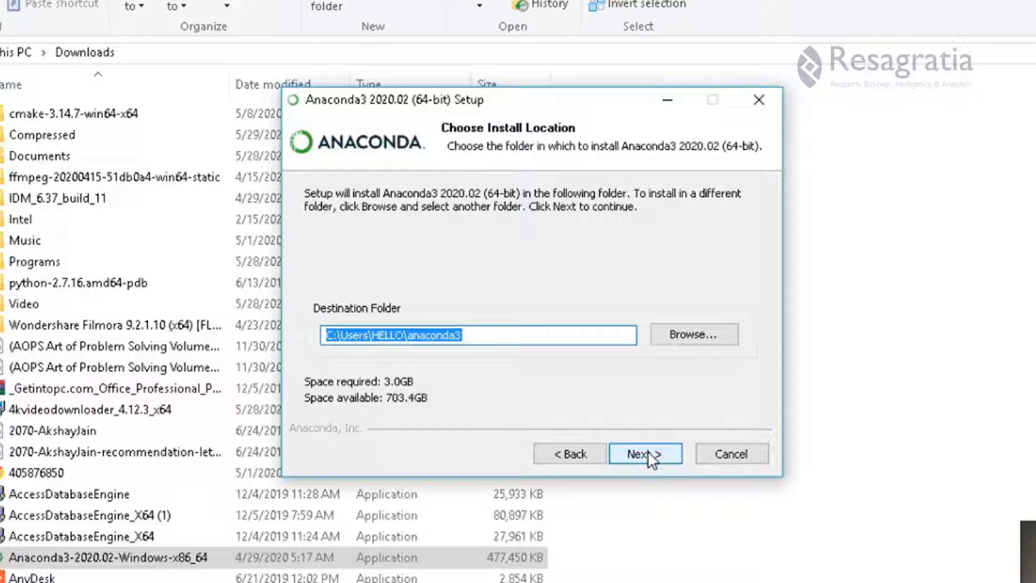
# - Set the destination folder to C:\Users\HELLO\anaconda31, and quit the setup at the advanced installation options
pyautogui.click(475, 335)
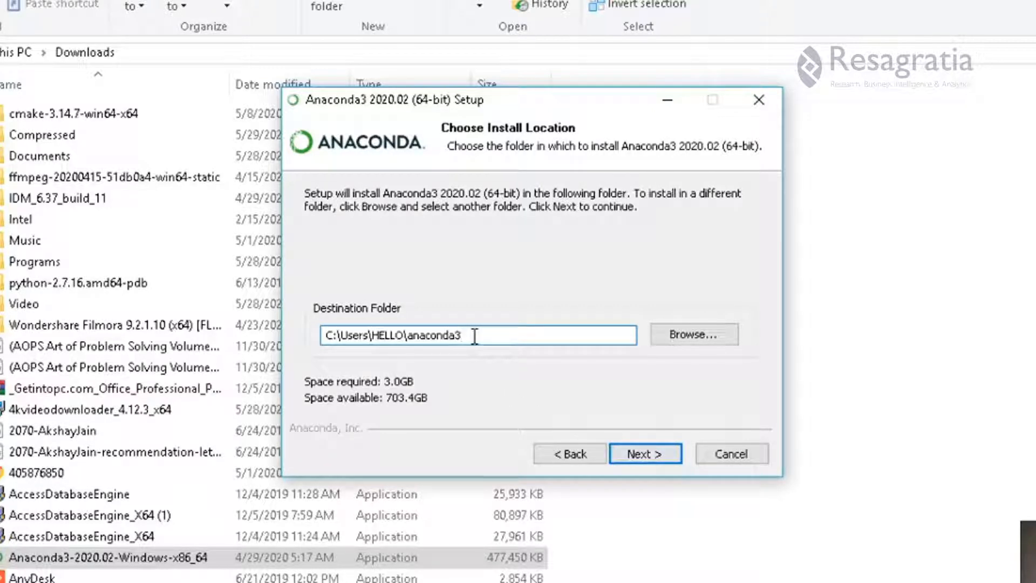
pyautogui.write('1')
pyautogui.click(639, 453)
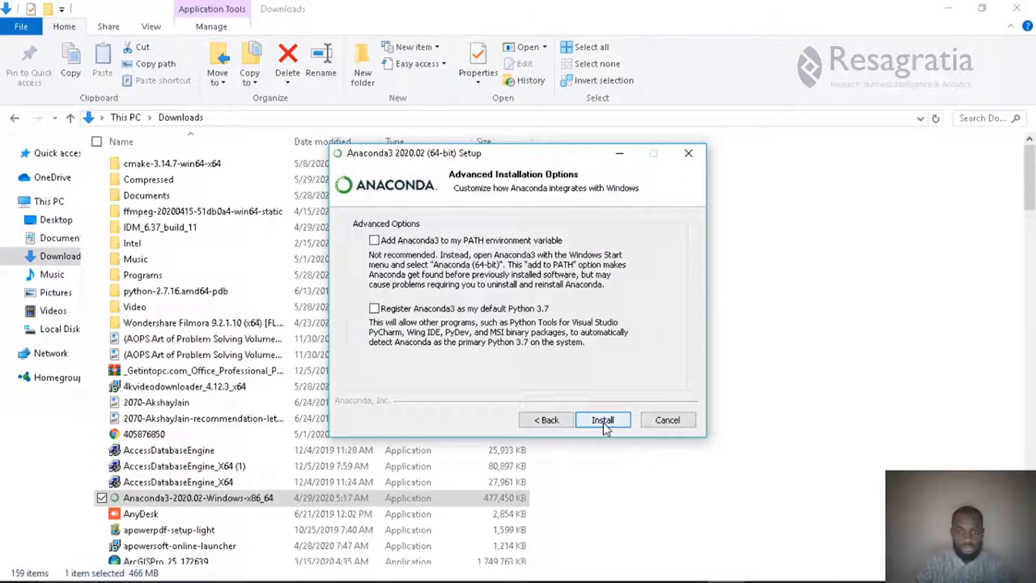
pyautogui.click(691, 154)
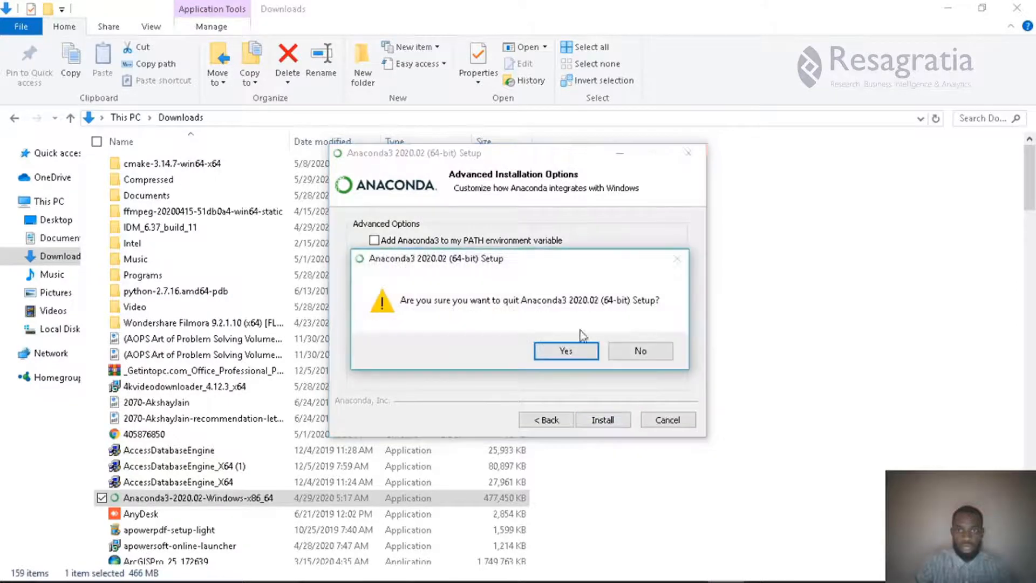
pyautogui.click(566, 352)
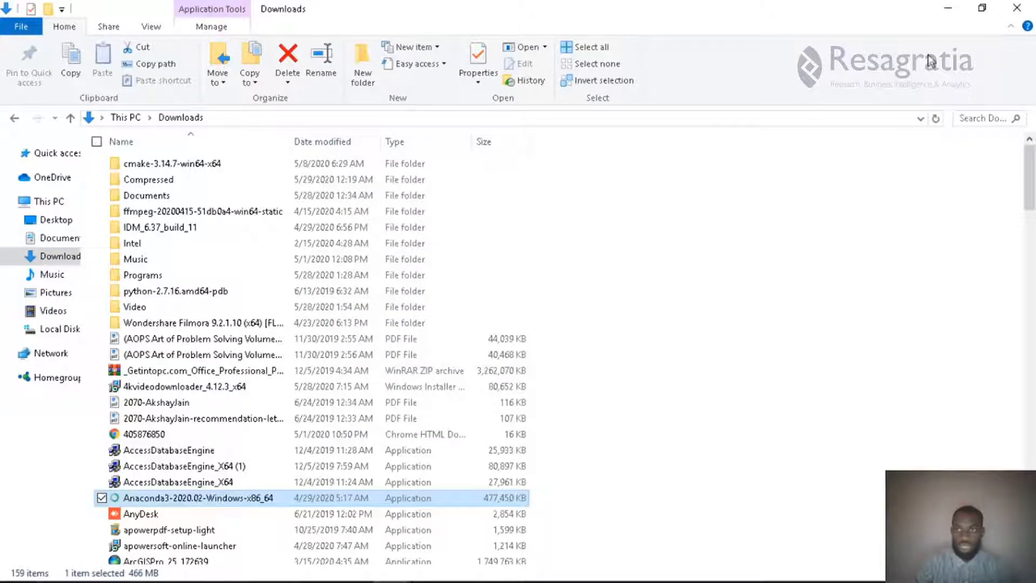
# - Minimize the open windows and launch the Jupyter Notebook app from a Windows search for "jupyt"
pyautogui.click(944, 15)
pyautogui.click(944, 15)
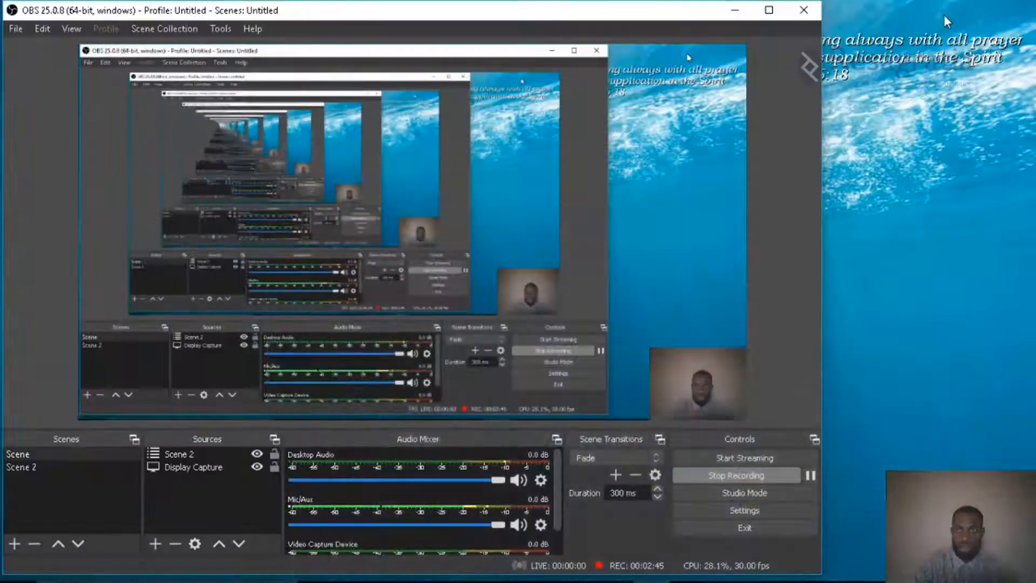
pyautogui.click(944, 15)
pyautogui.moveTo(540, 581)
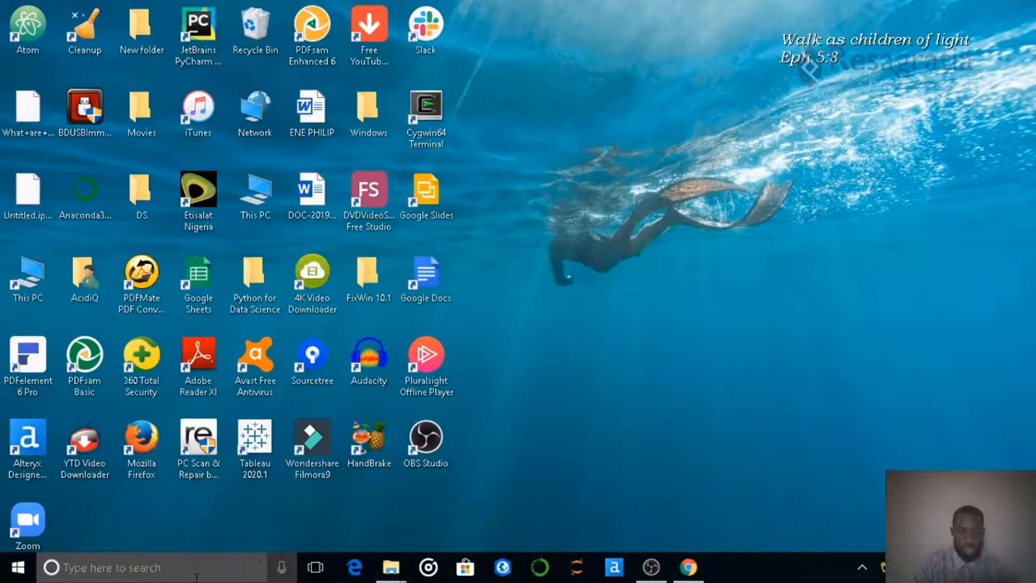
pyautogui.click(197, 571)
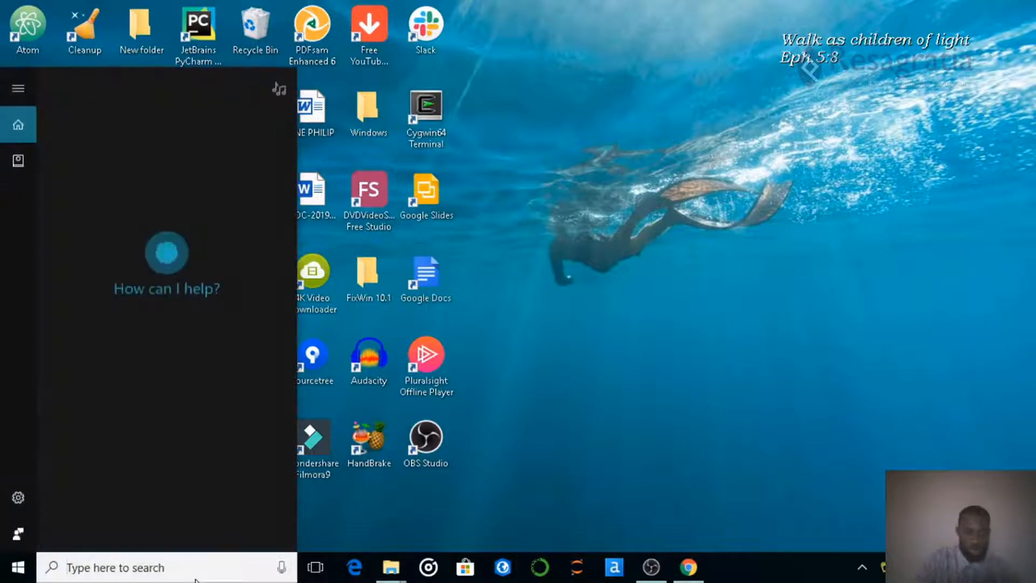
pyautogui.write('jupyt')
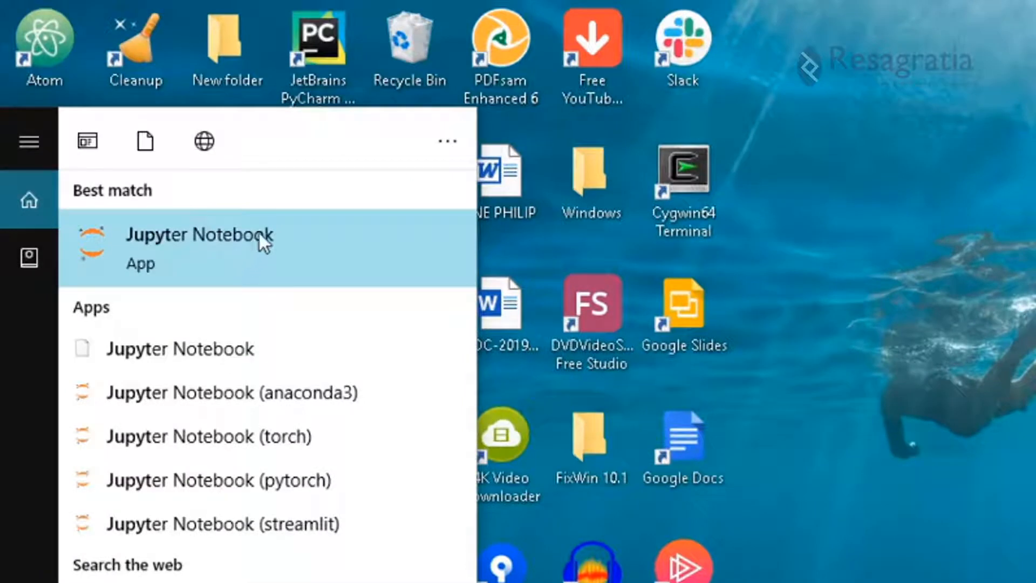
pyautogui.click(247, 244)
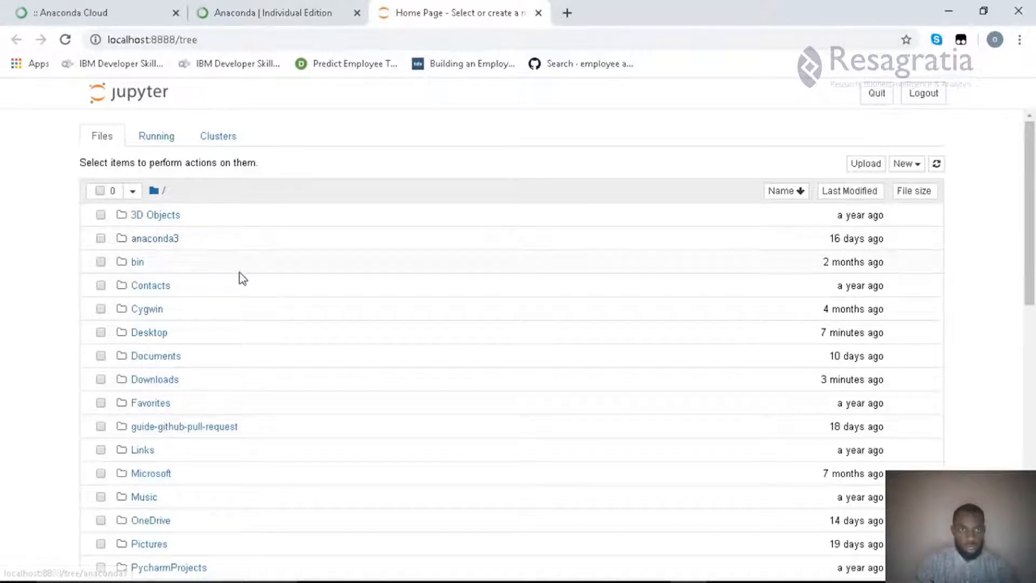
# - Minimize the browser and the Jupyter console, and create a desktop folder named Introduction to Python
pyautogui.click(949, 11)
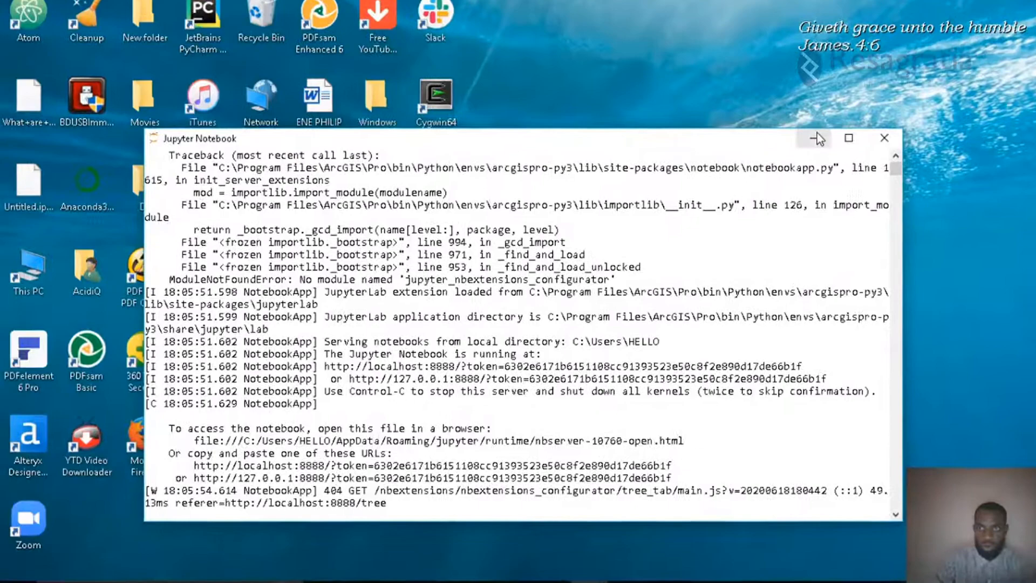
pyautogui.click(802, 144)
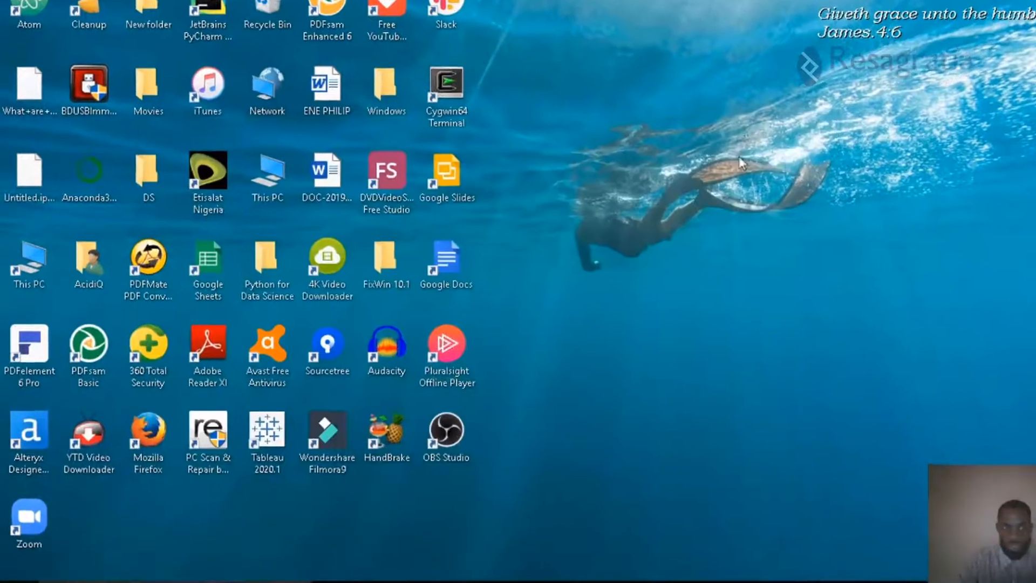
pyautogui.rightClick(91, 502)
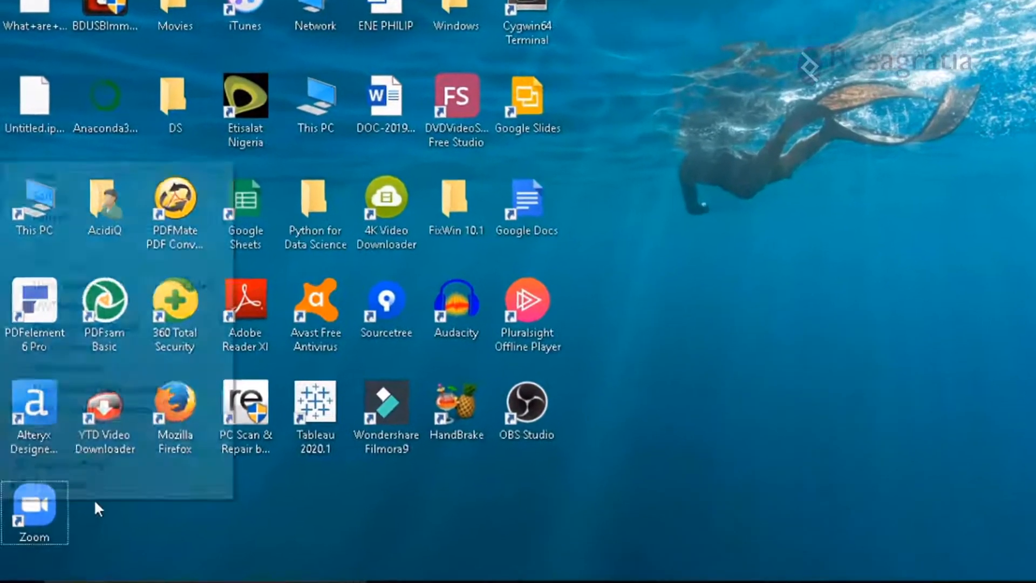
pyautogui.moveTo(198, 427)
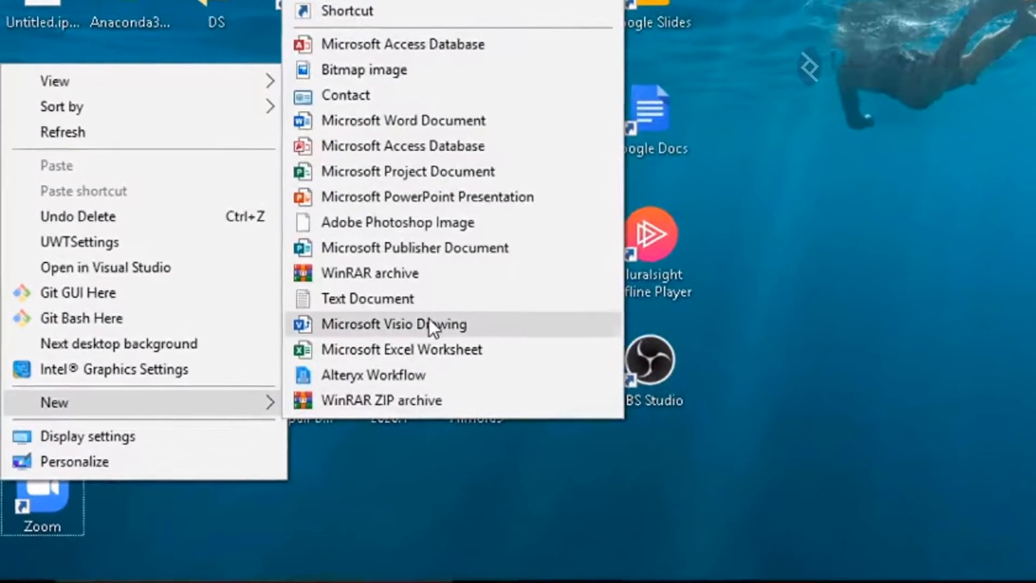
pyautogui.click(363, 1)
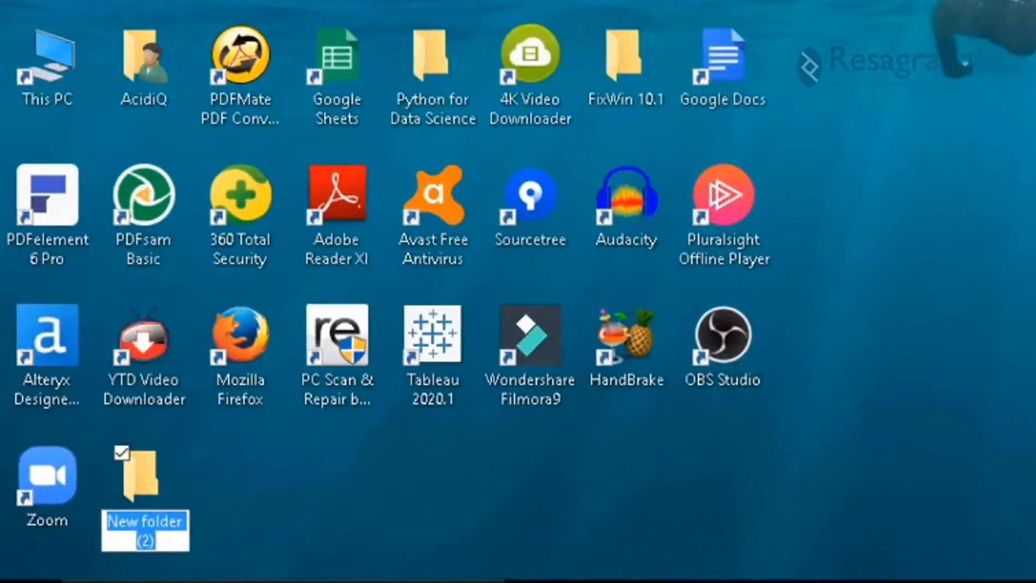
pyautogui.write('Intr')
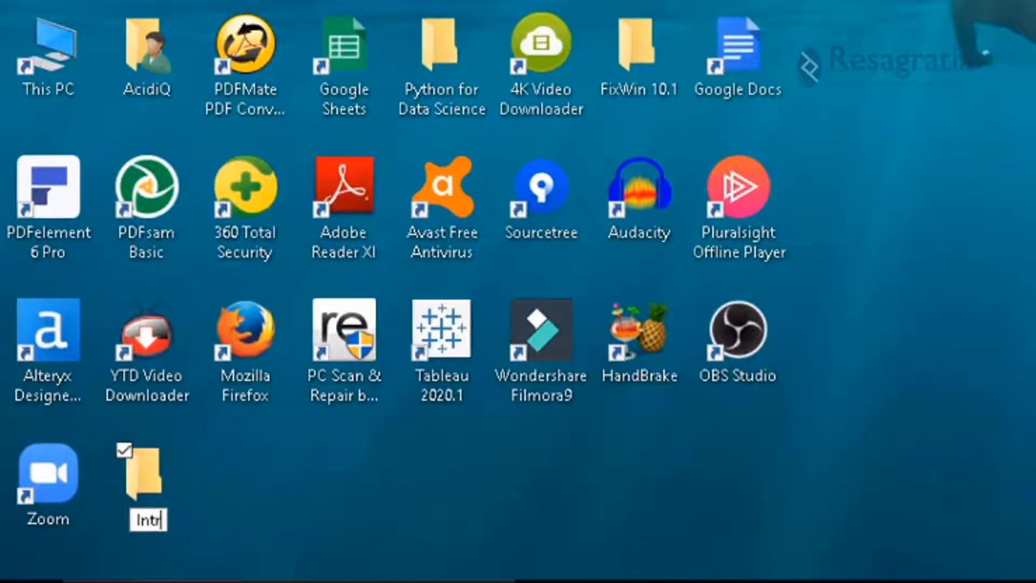
pyautogui.write('oduction')
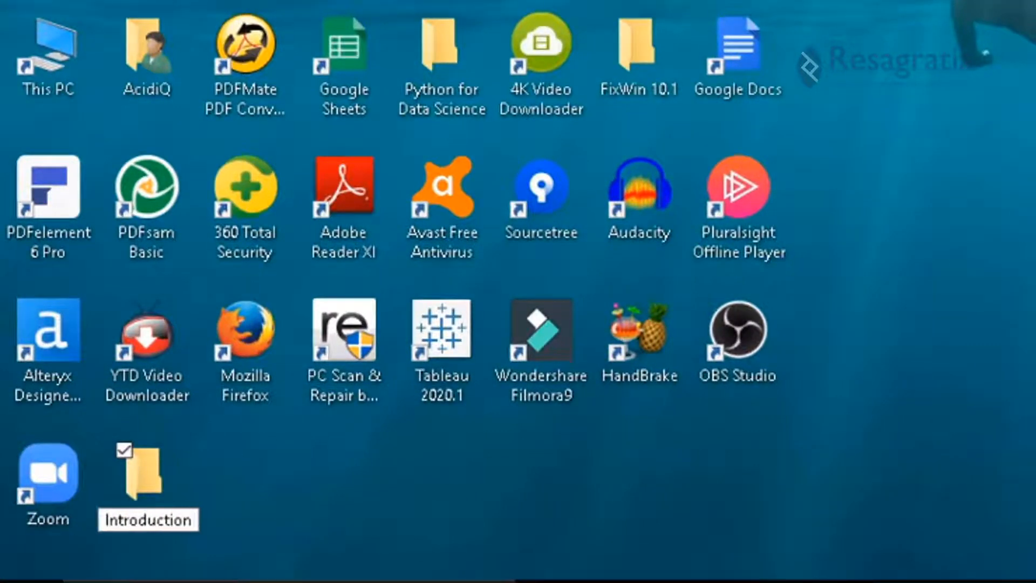
pyautogui.write(' to Pythob')
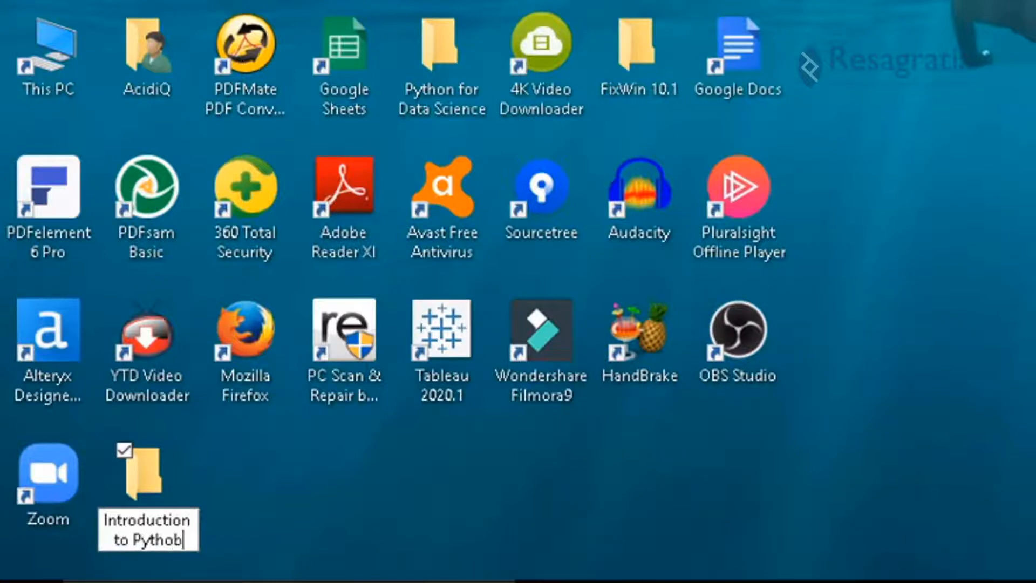
pyautogui.press('BackSpace')
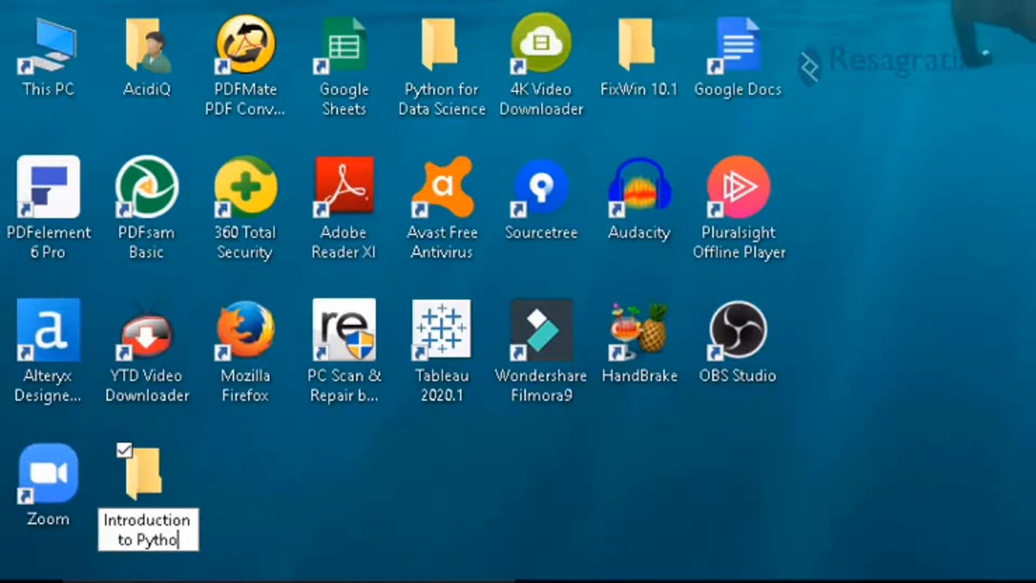
pyautogui.write('n')
pyautogui.press('Return')
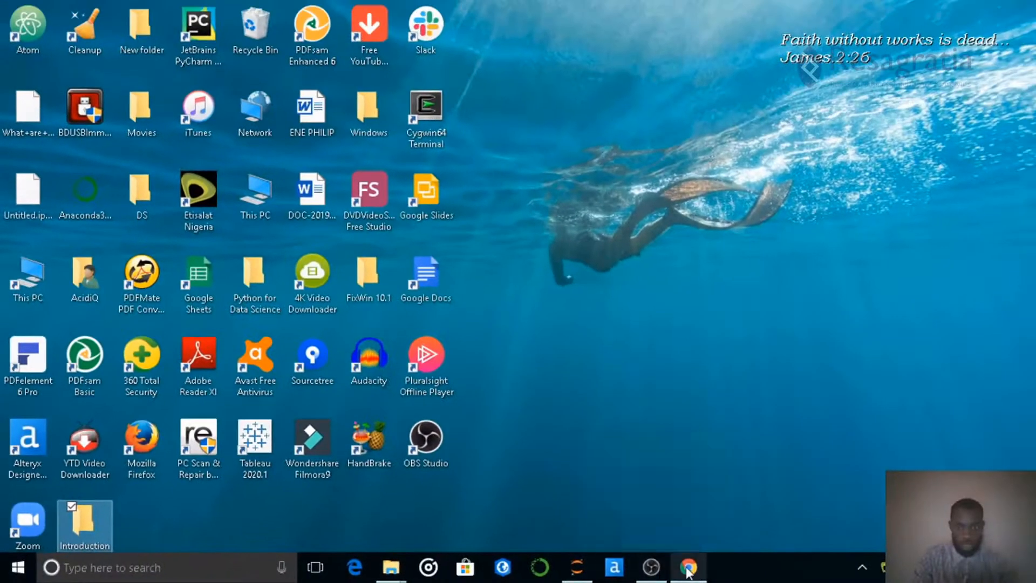
# - Switch to Jupyter in Chrome and create a Python 3 notebook in the Desktop folder Introduction to Python
pyautogui.moveTo(688, 568)
pyautogui.click(696, 522)
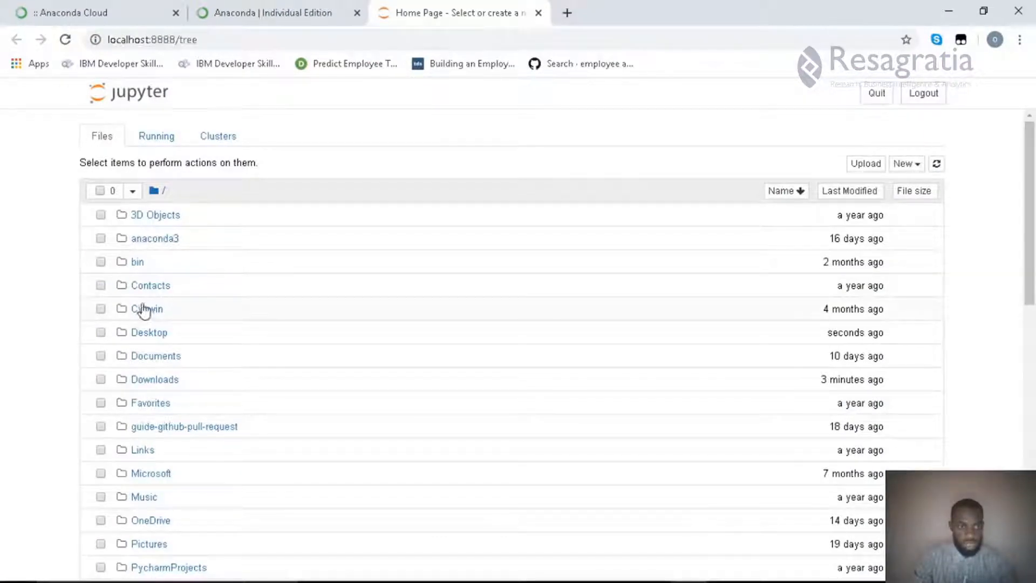
pyautogui.click(154, 336)
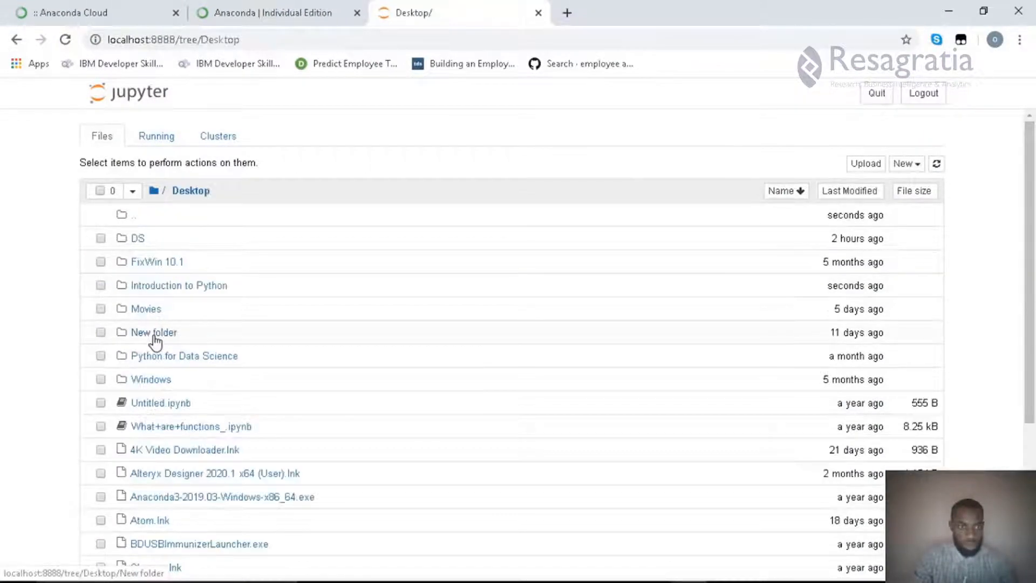
pyautogui.click(172, 294)
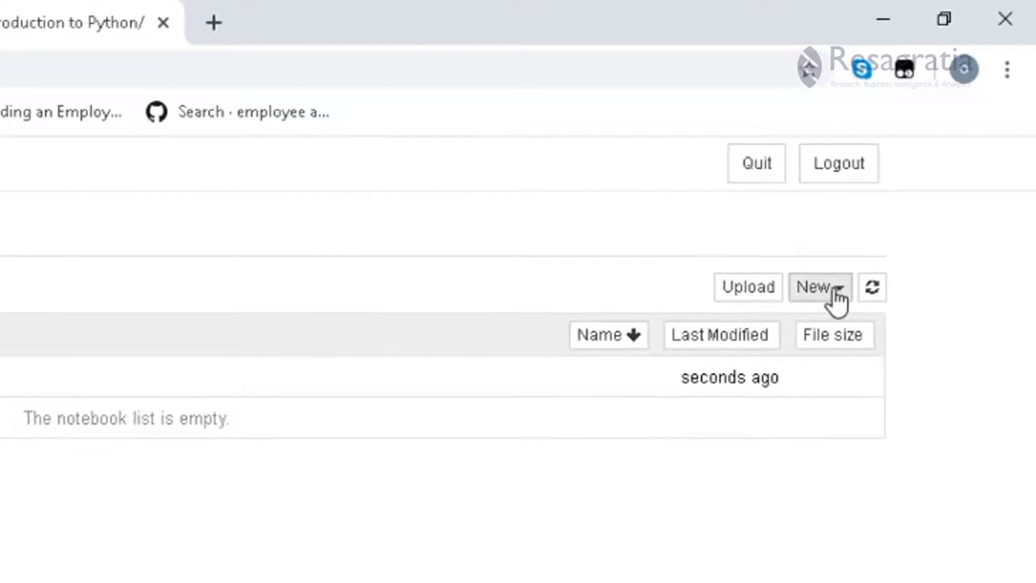
pyautogui.click(839, 295)
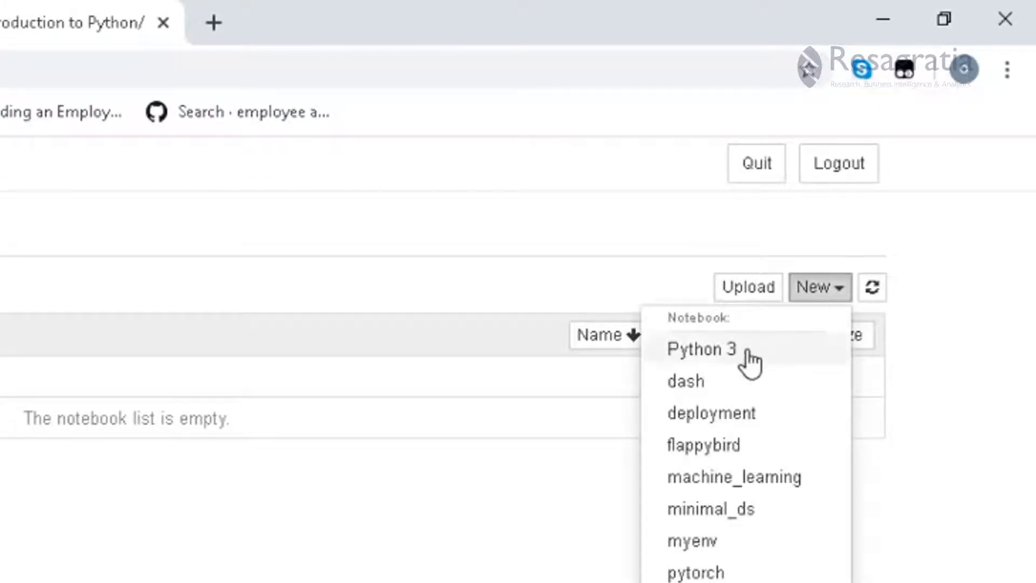
pyautogui.click(729, 354)
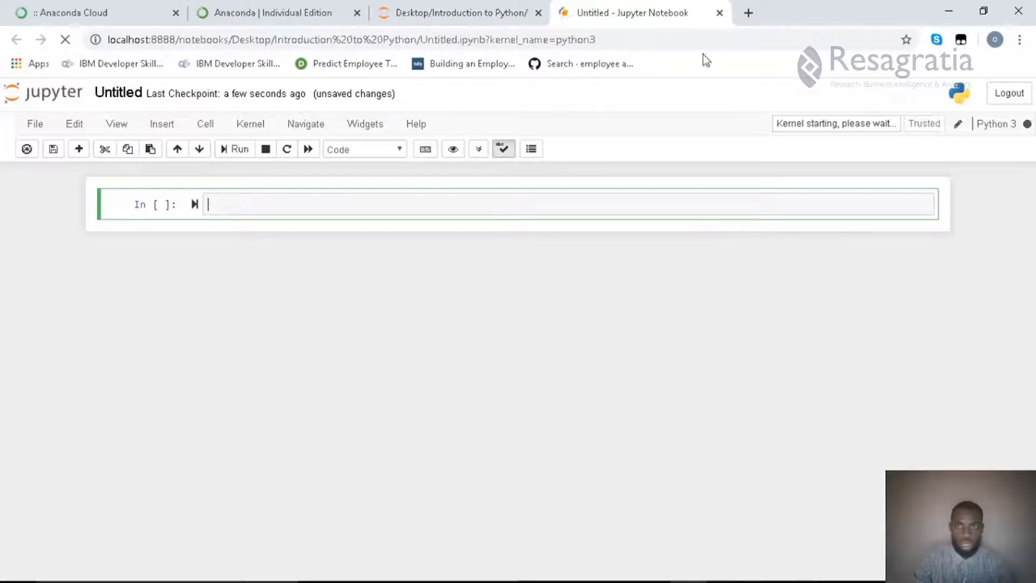
# - Check the contents of the desktop folder Introduction to Python in File Explorer, and return to the notebook in Chrome
pyautogui.click(954, 12)
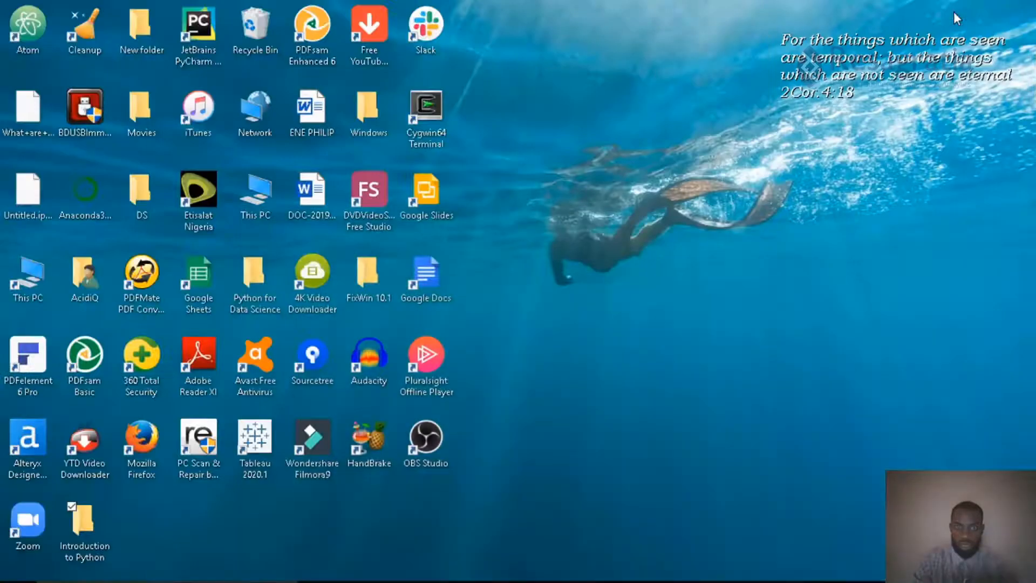
pyautogui.doubleClick(83, 523)
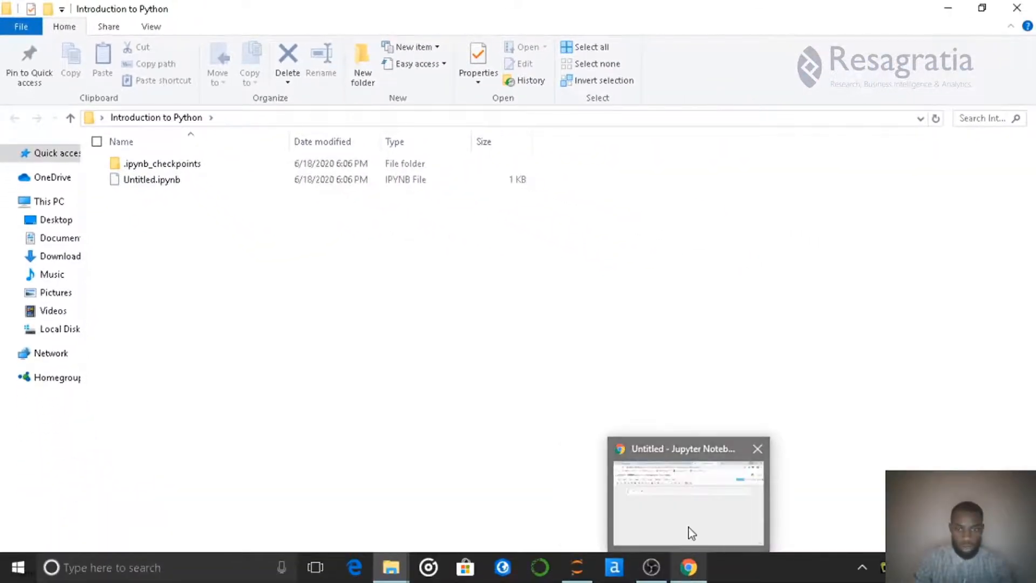
pyautogui.click(688, 529)
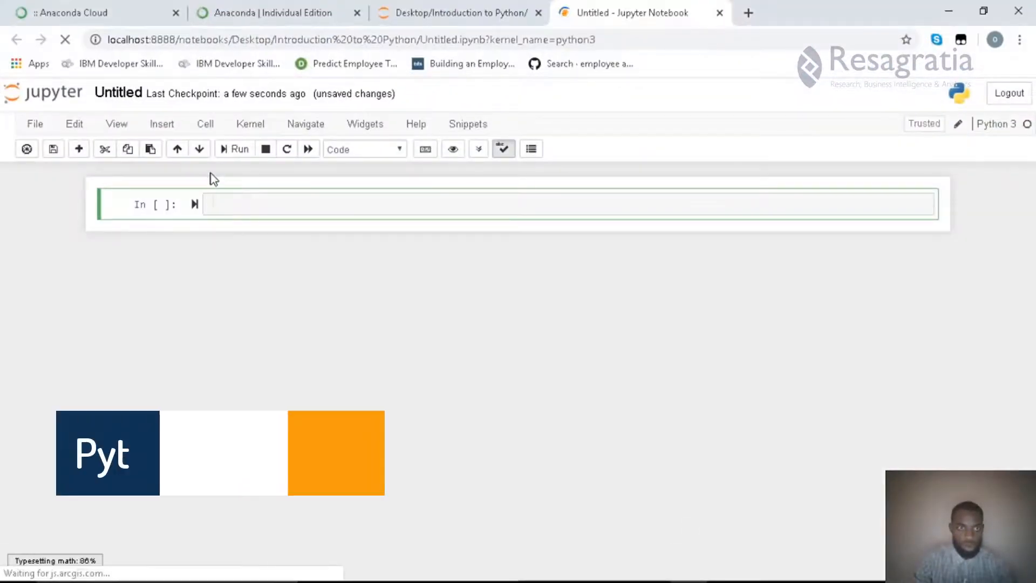